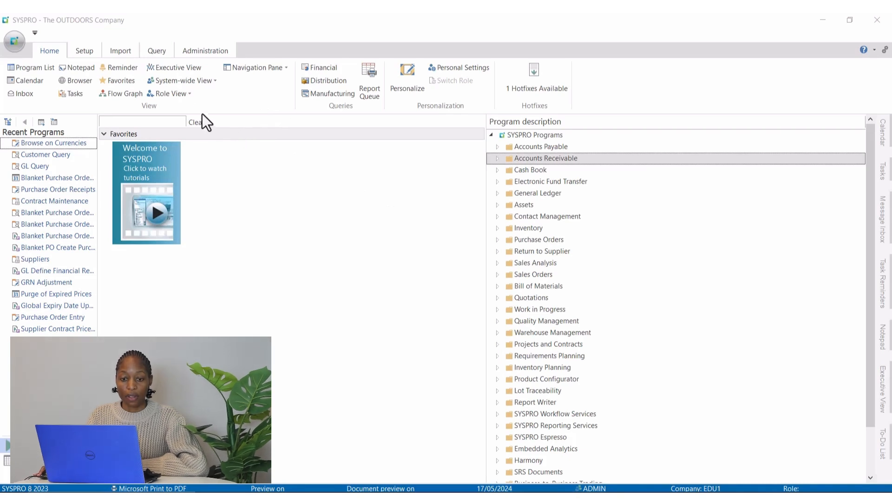
# Step: Open the company's currency list and start a new currency with the code INR
pyautogui.click(85, 51)
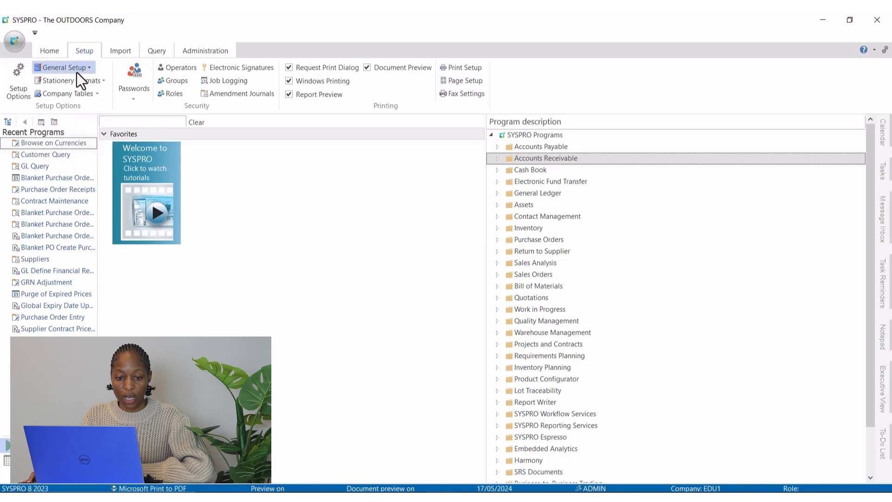
pyautogui.click(77, 70)
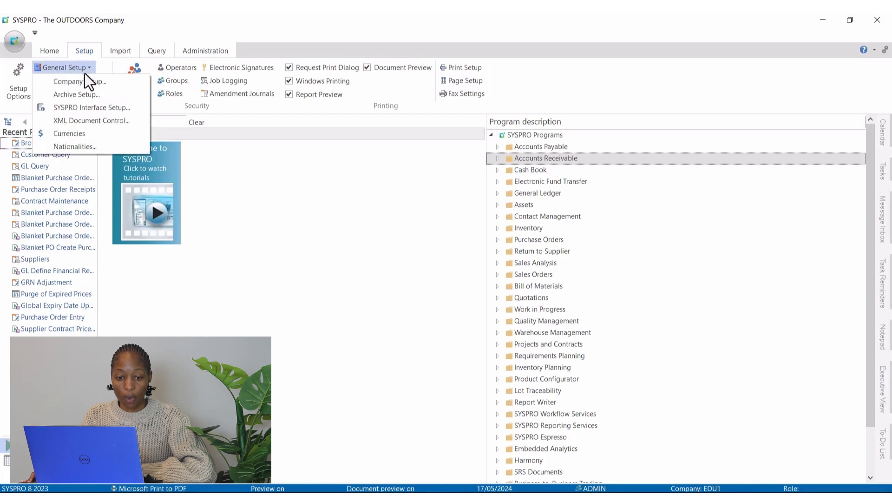
pyautogui.click(83, 135)
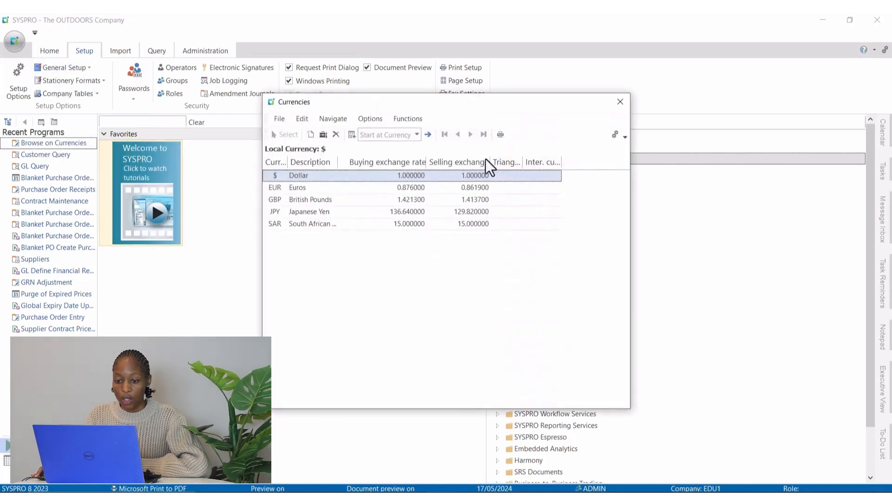
pyautogui.click(311, 134)
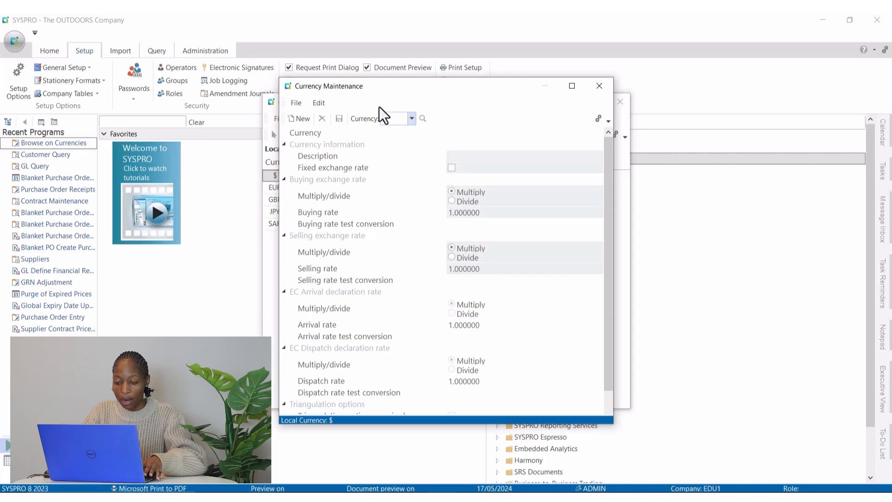
pyautogui.write('R')
pyautogui.press('Tab')
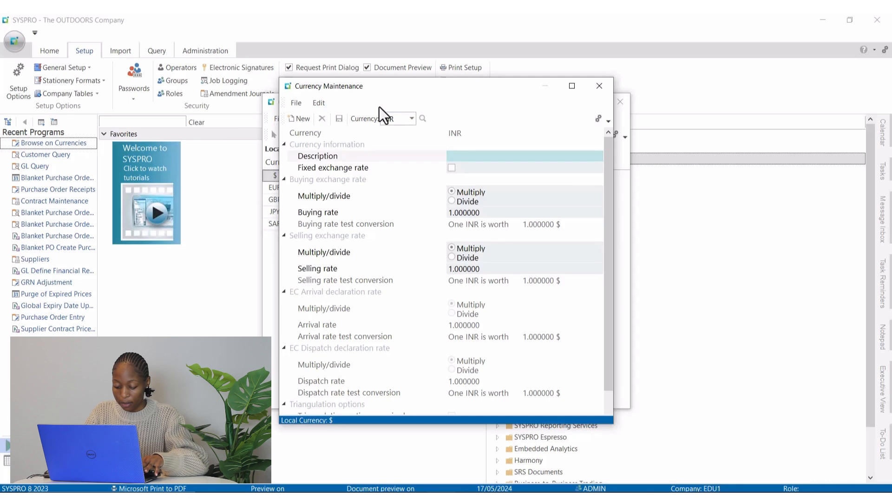
# Step: Enter "Indian Rupee" as the description of the new INR currency
pyautogui.write('Ind')
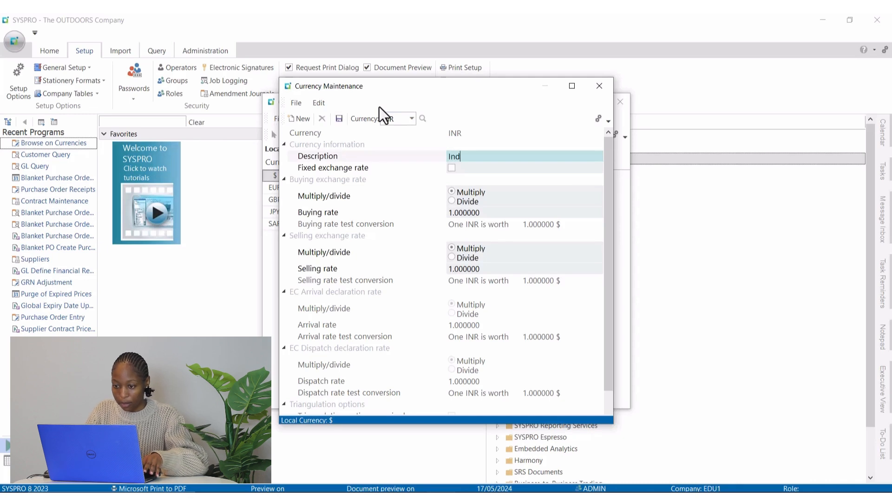
pyautogui.write('ian ')
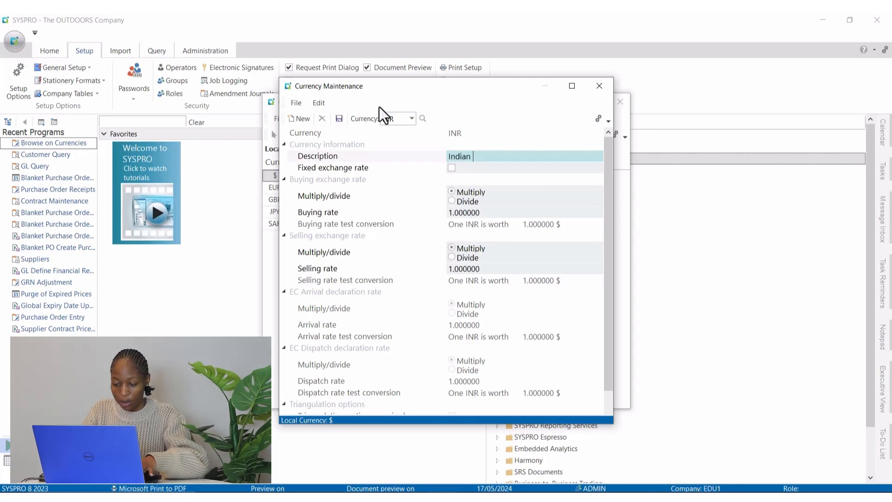
pyautogui.write('rupee')
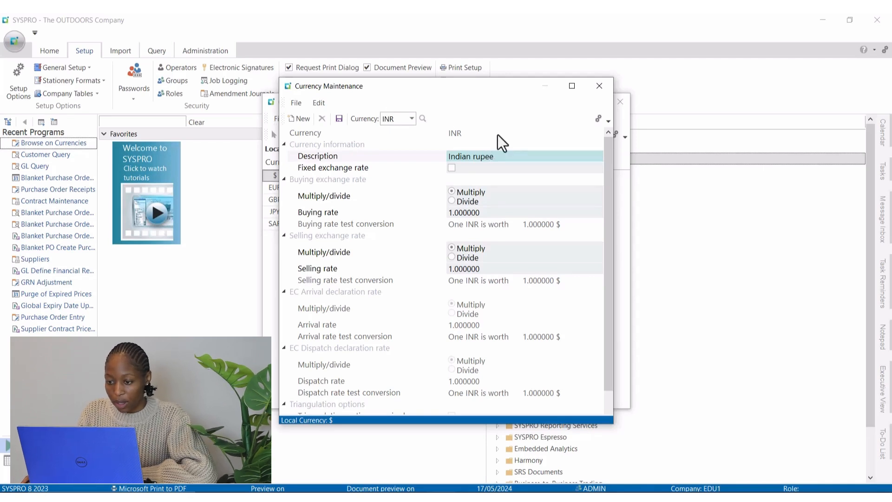
pyautogui.click(473, 156)
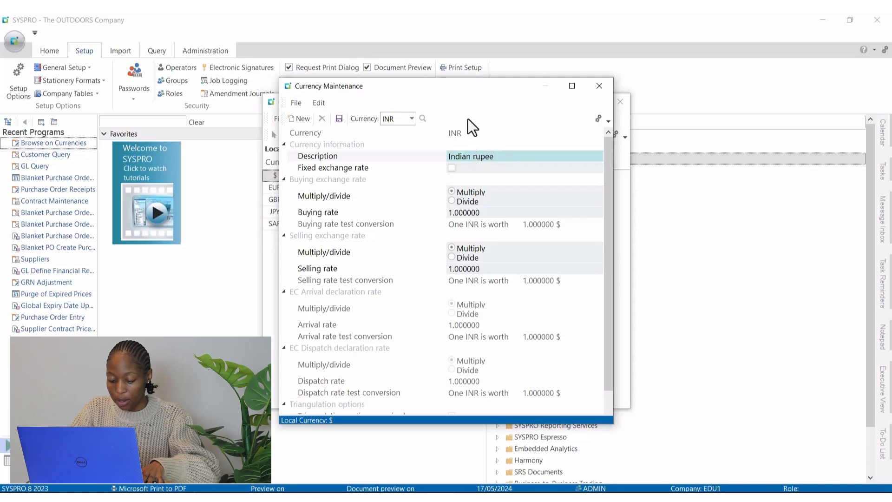
pyautogui.press('Delete')
pyautogui.write('R')
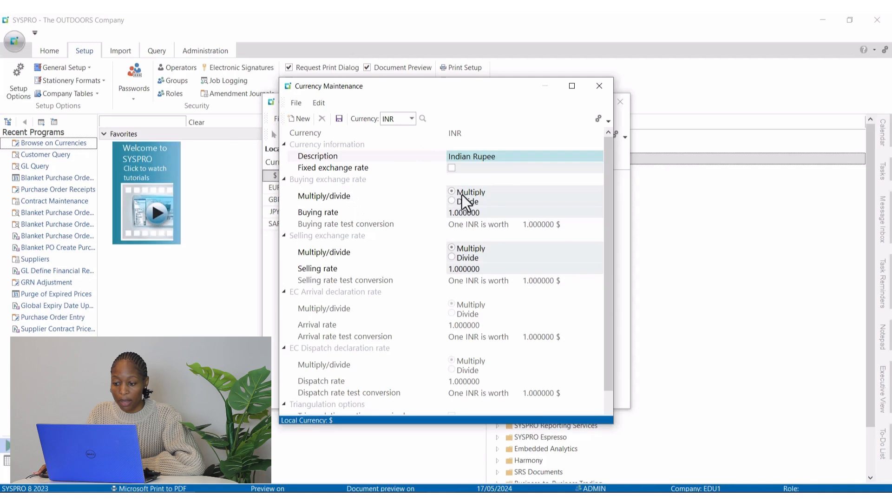
# Step: Set the INR buying rate to 54.9525 and the selling rate to 54.9121
pyautogui.click(484, 216)
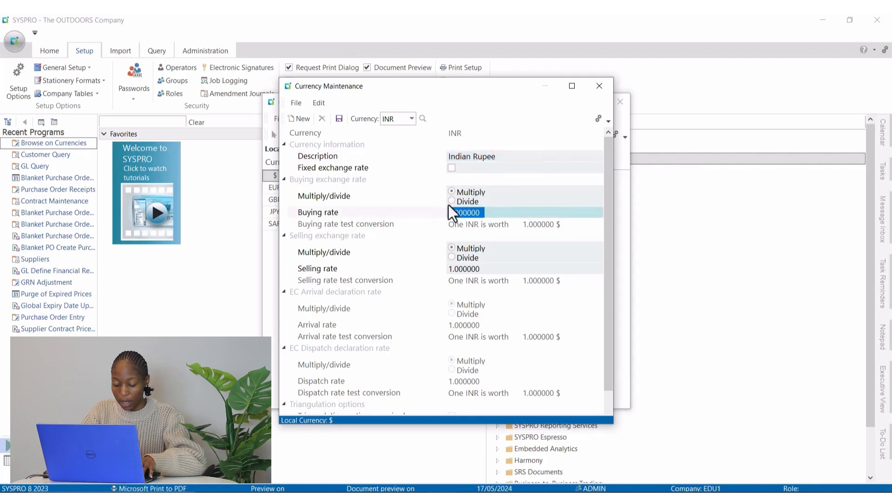
pyautogui.press('BackSpace')
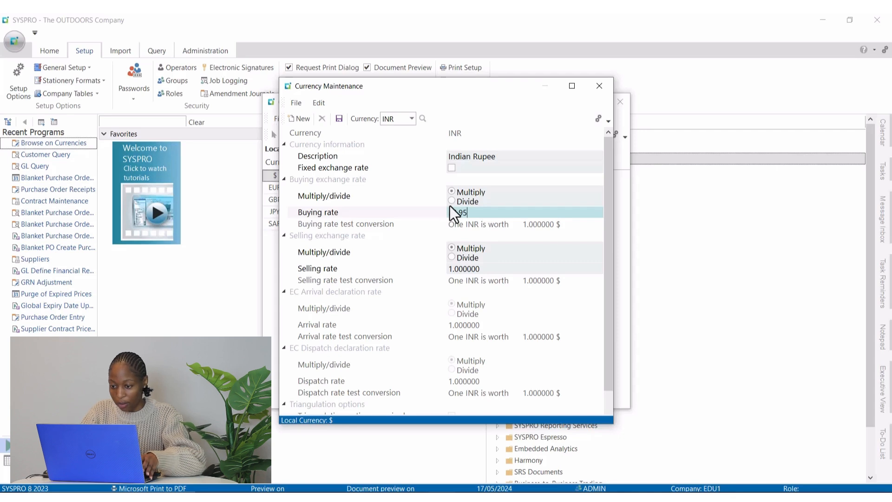
pyautogui.write('25')
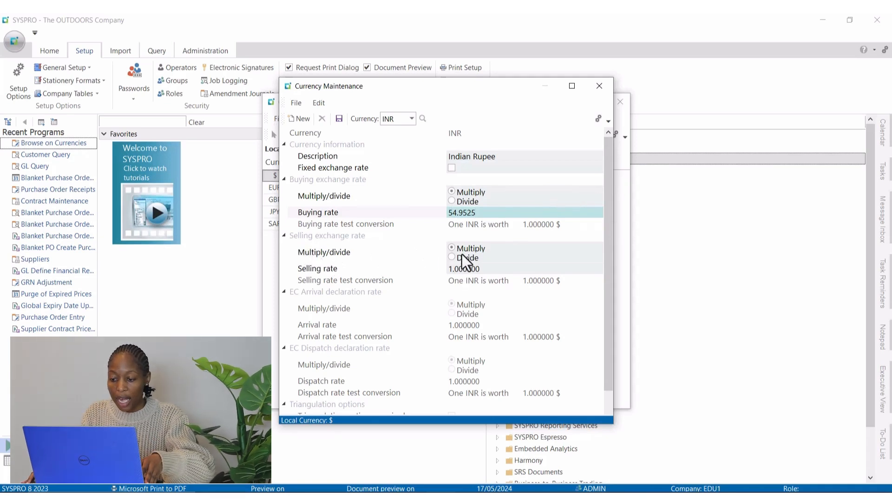
pyautogui.moveTo(487, 271); pyautogui.dragTo(447, 269)
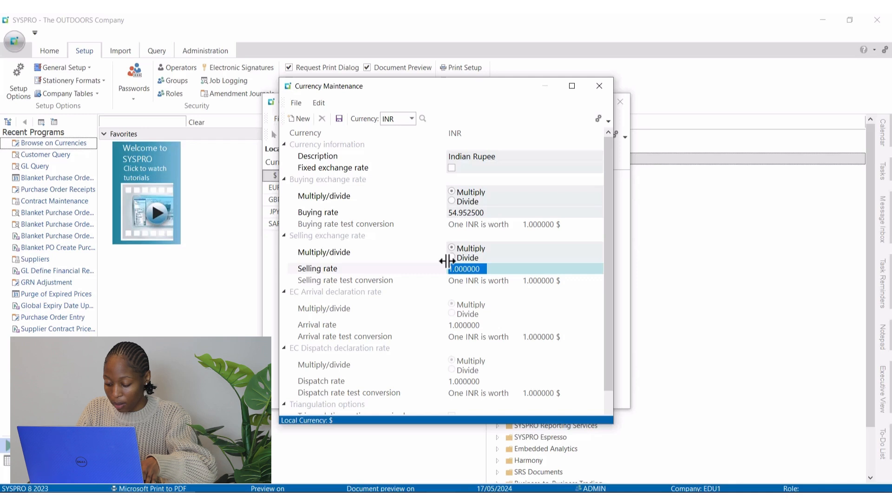
pyautogui.write('54')
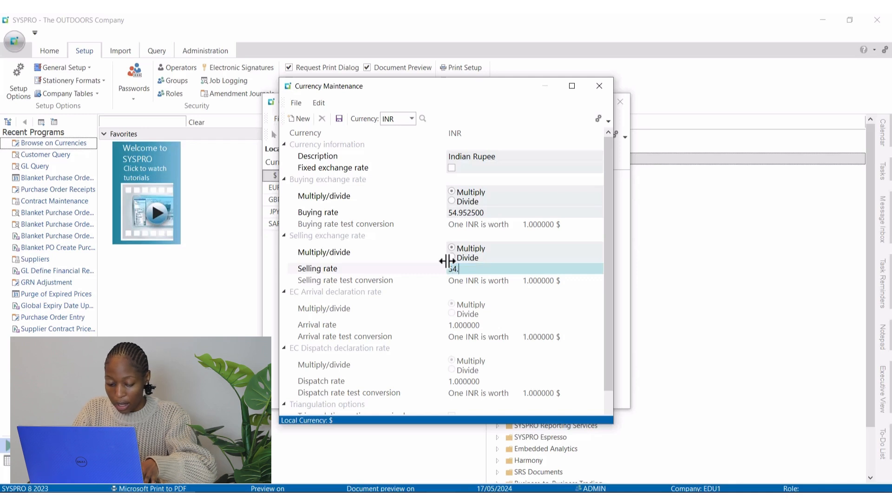
pyautogui.write('.91')
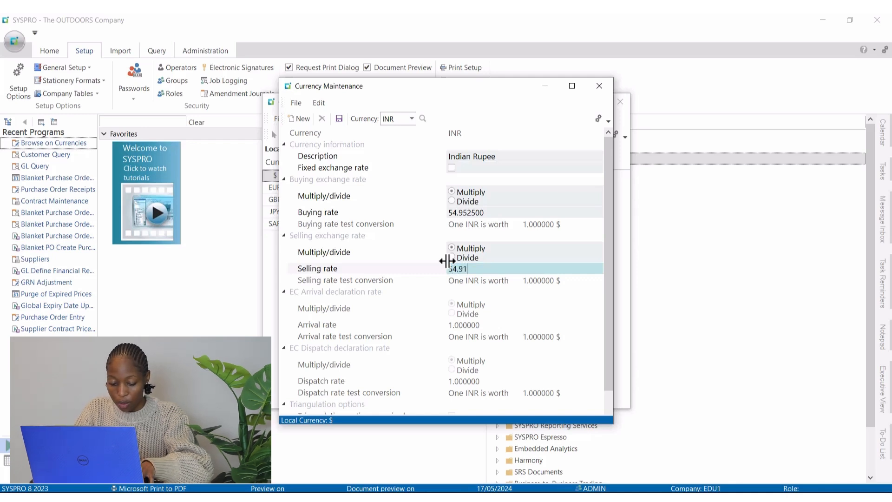
pyautogui.write('21')
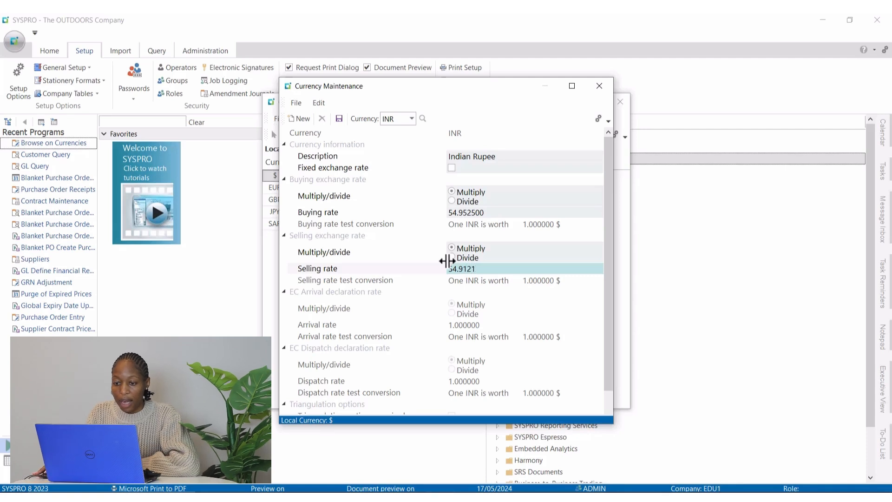
# Step: Save the new INR currency, and close both Currency Maintenance and the currency list
pyautogui.scroll(-1, 464, 235)
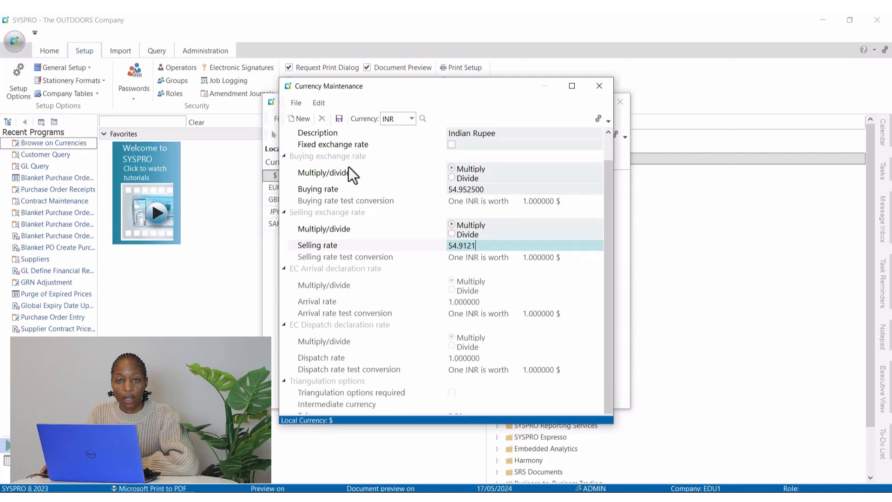
pyautogui.click(340, 121)
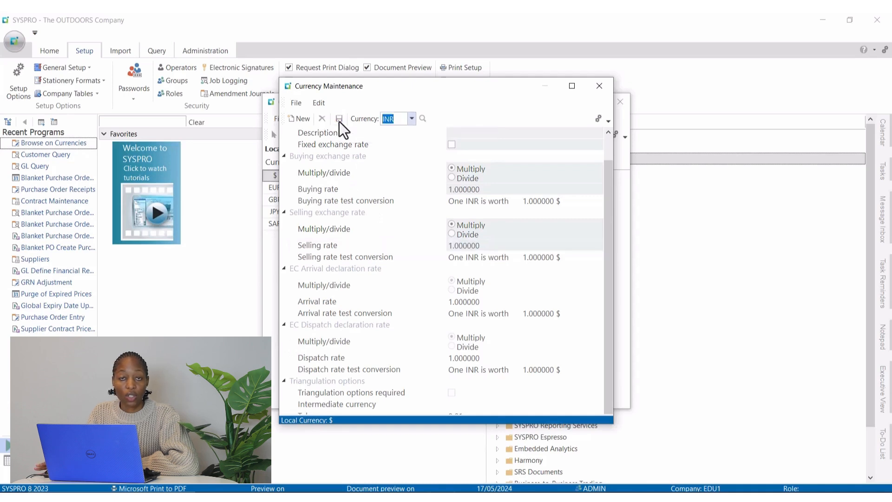
pyautogui.click(599, 86)
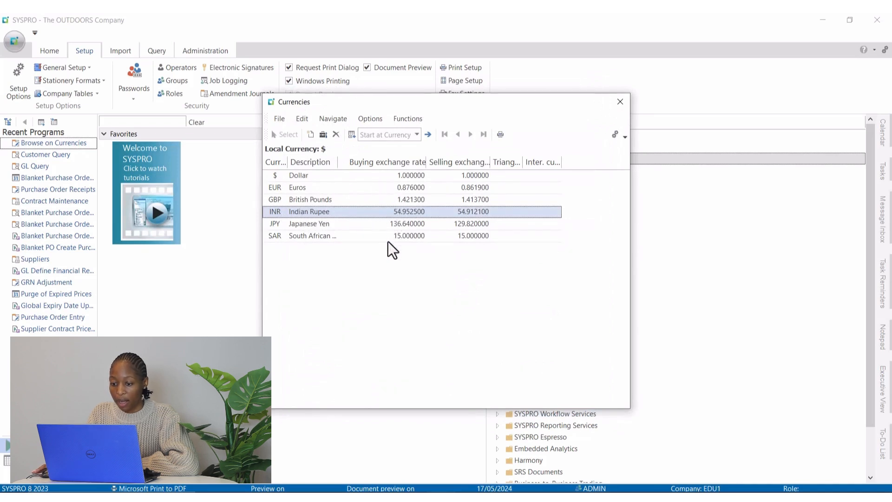
pyautogui.click(620, 105)
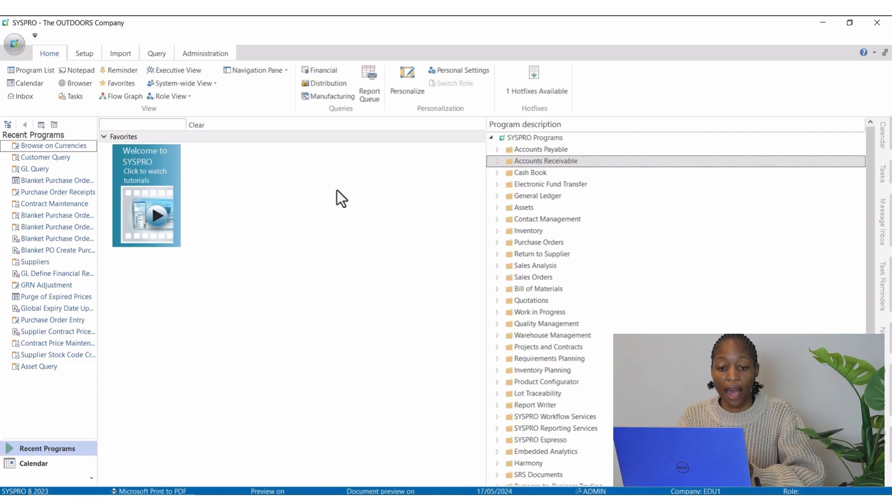
# Step: Reopen the currency list and open the British Pounds (GBP) currency for maintenance
pyautogui.click(85, 54)
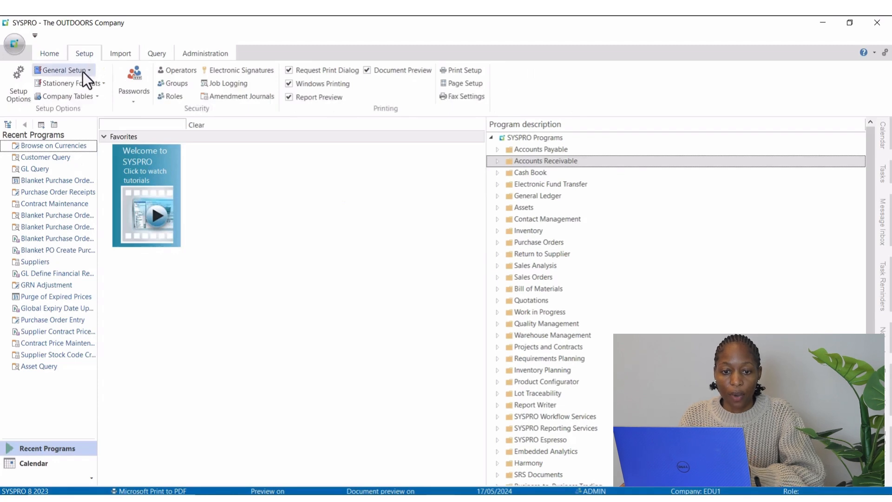
pyautogui.click(83, 71)
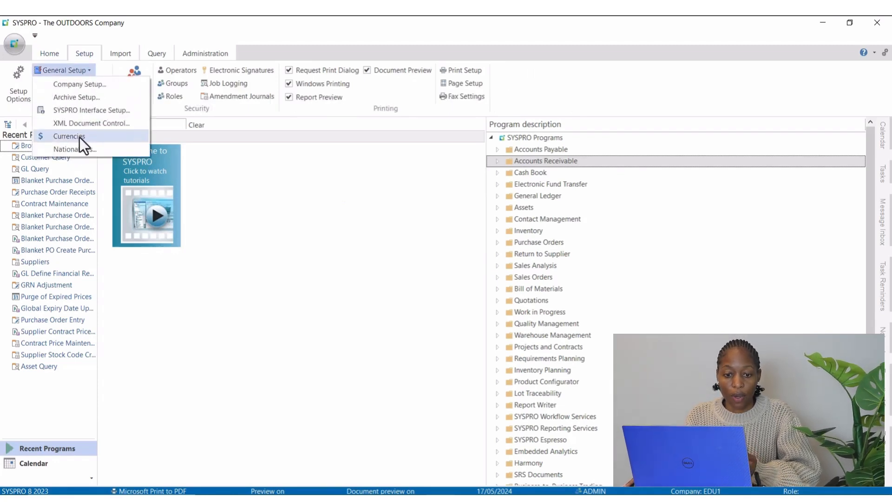
pyautogui.click(79, 137)
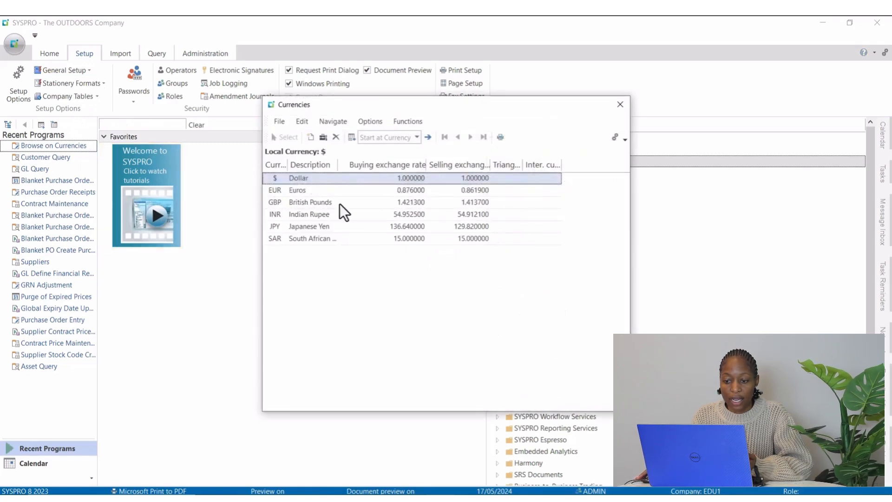
pyautogui.click(309, 203)
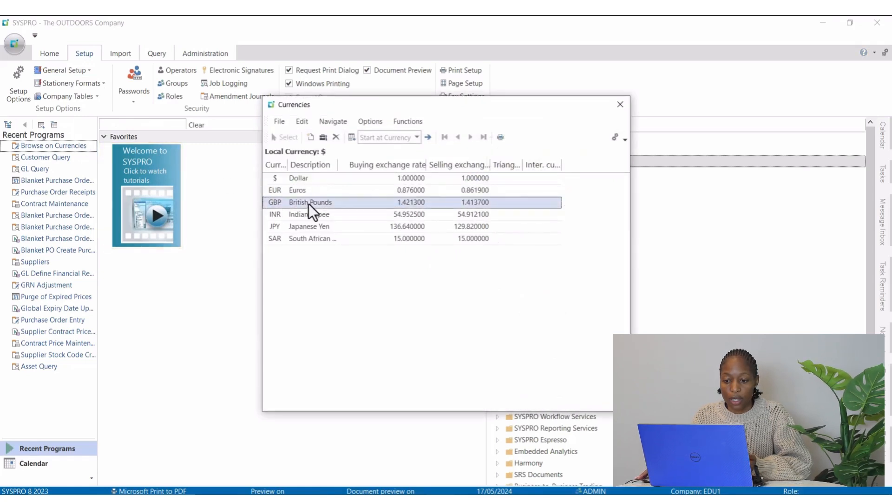
pyautogui.click(323, 141)
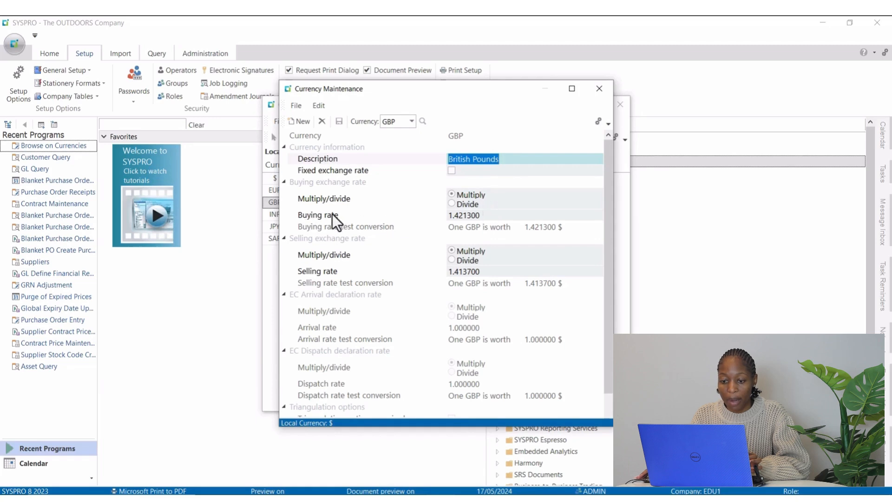
# Step: Set the buying rate of British Pounds to 1.5634
pyautogui.click(483, 214)
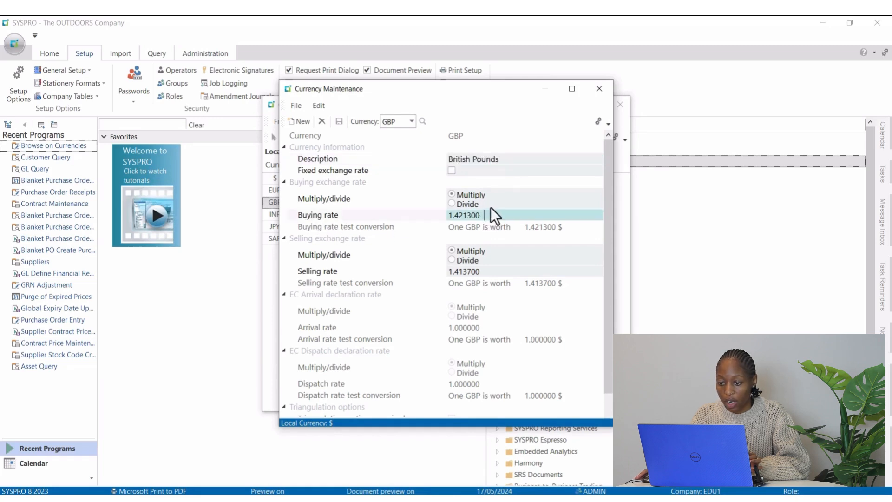
pyautogui.press('BackSpace')
pyautogui.press('BackSpace')
pyautogui.press('BackSpace')
pyautogui.press('BackSpace')
pyautogui.press('BackSpace')
pyautogui.press('BackSpace')
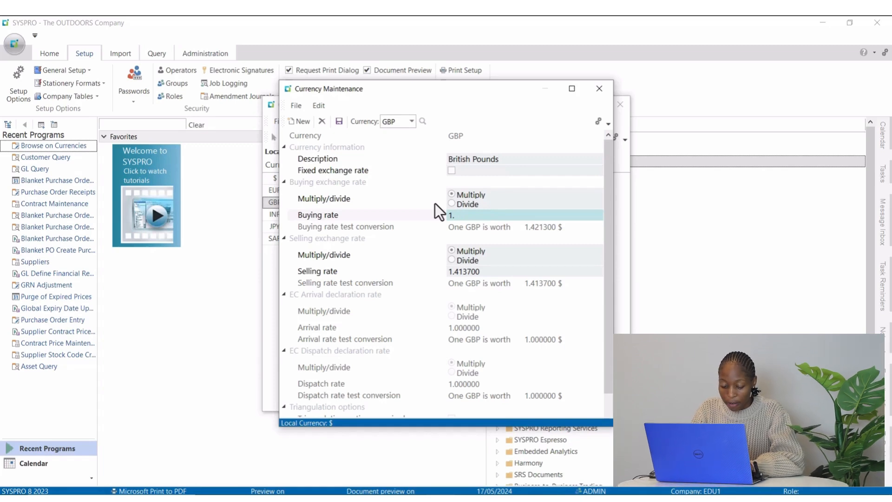
pyautogui.write('5')
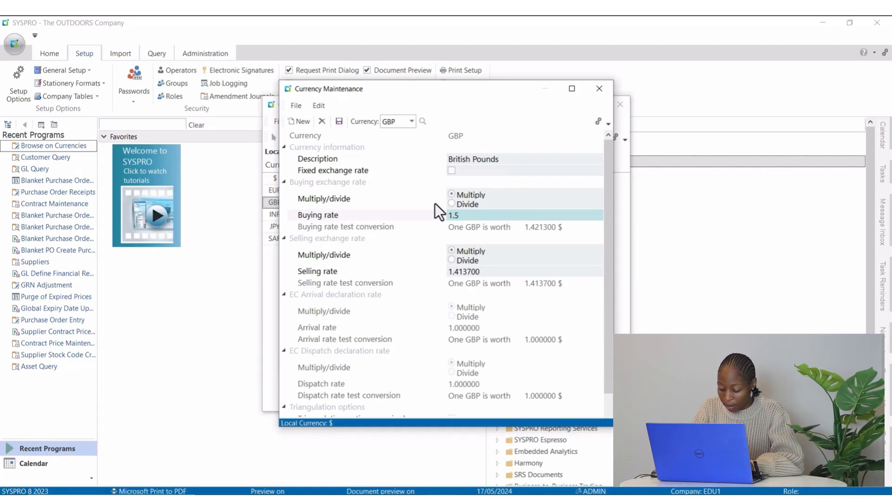
pyautogui.write('63')
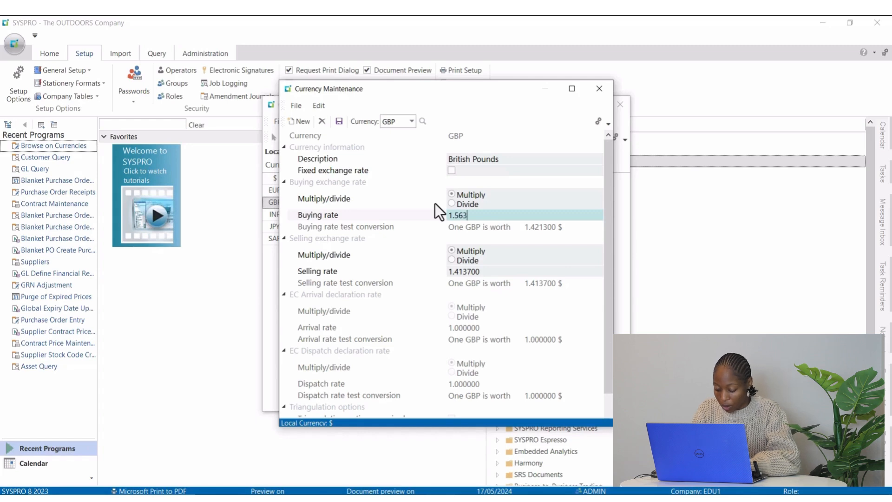
pyautogui.write('4')
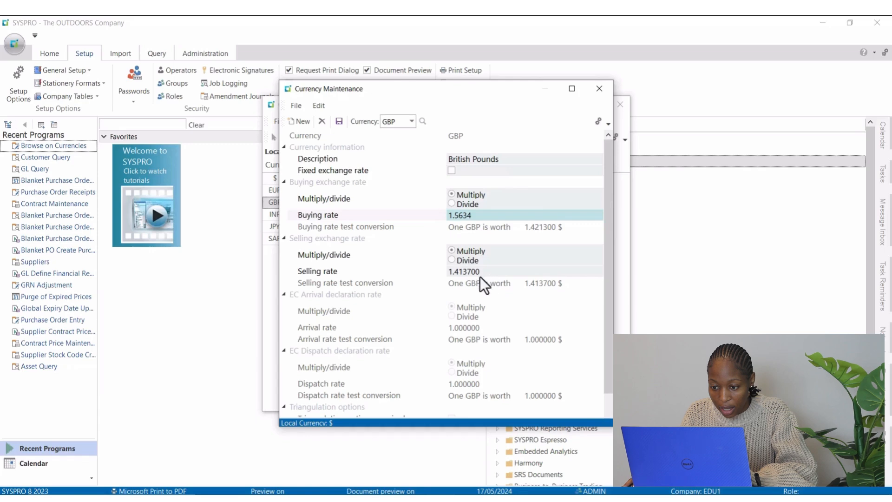
# Step: Set the selling rate of British Pounds to 1.5550
pyautogui.click(507, 269)
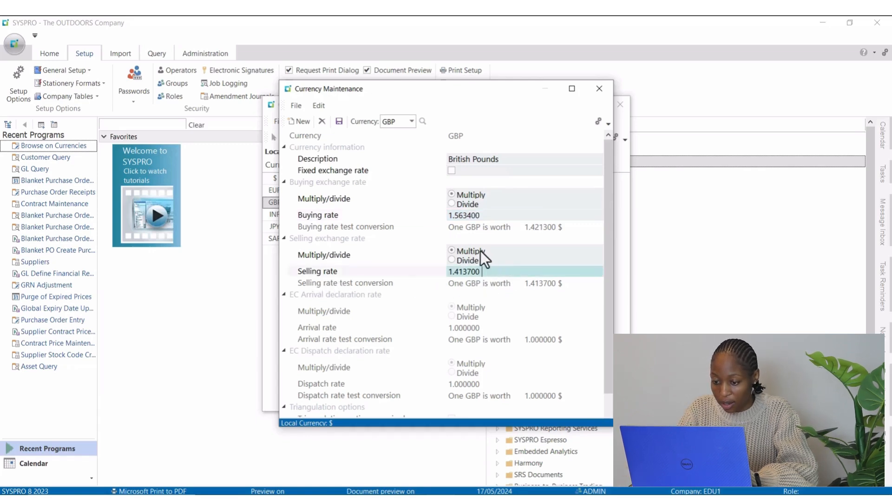
pyautogui.press('BackSpace')
pyautogui.press('BackSpace')
pyautogui.press('BackSpace')
pyautogui.press('BackSpace')
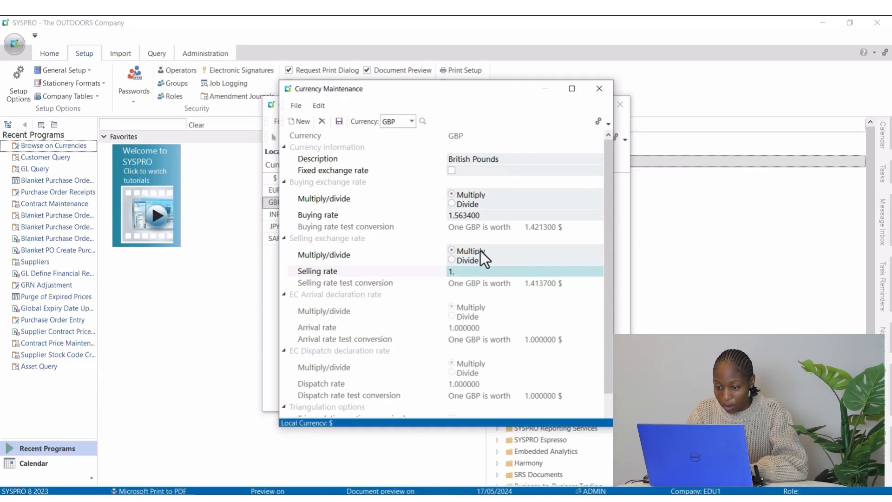
pyautogui.write('55')
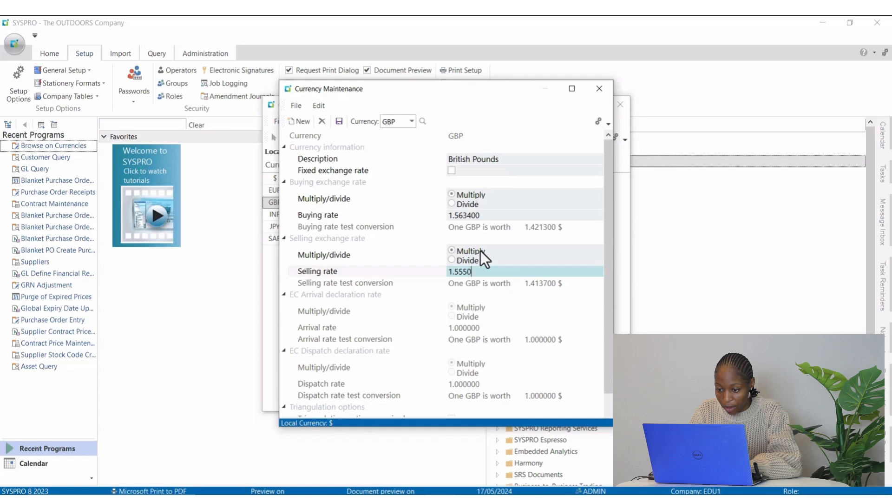
pyautogui.write('50')
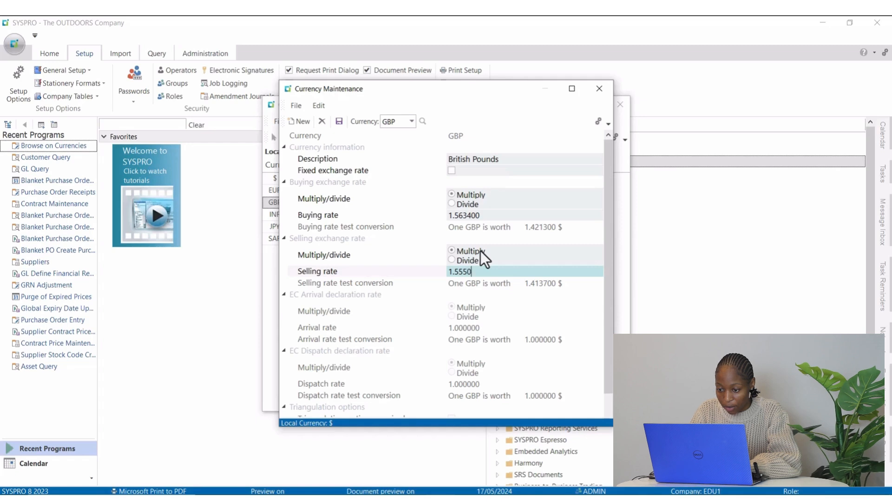
# Step: Save the British Pounds exchange rates, and close both Currency Maintenance and the currency list
pyautogui.click(339, 123)
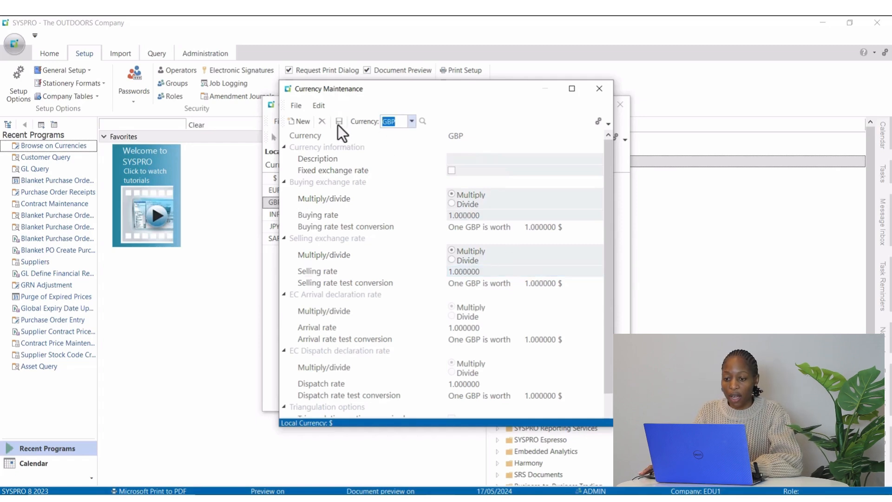
pyautogui.click(598, 89)
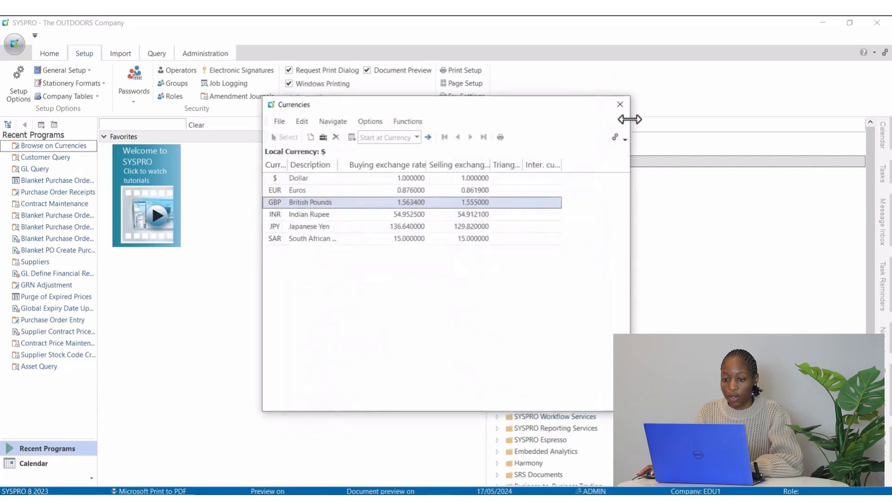
pyautogui.click(621, 105)
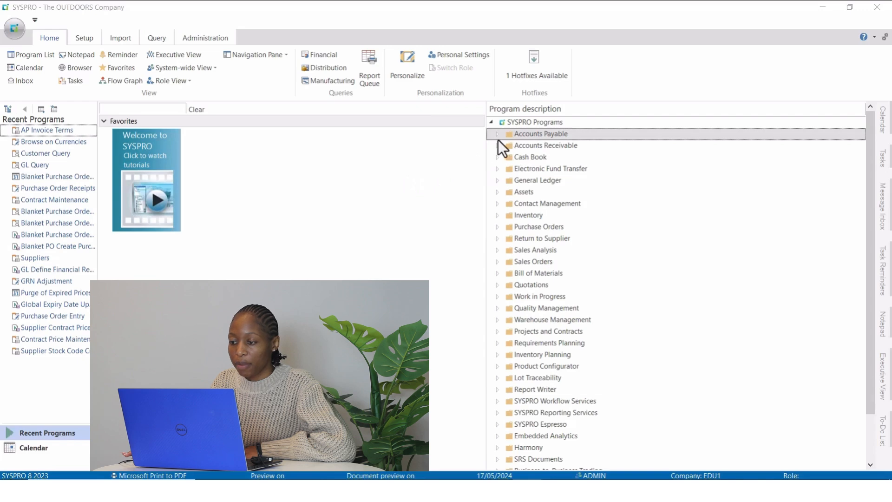
# Step: Open AP Invoice Terms from the Accounts Payable setup programs and review the list of existing invoice terms
pyautogui.click(498, 135)
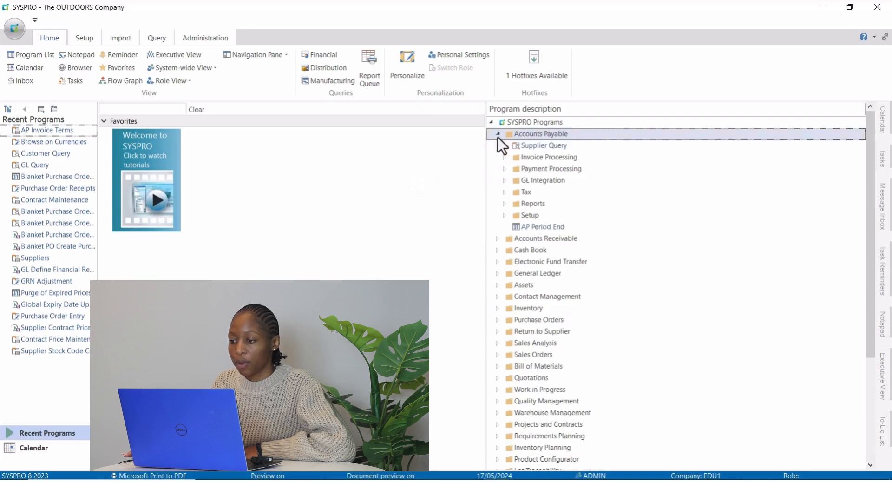
pyautogui.click(504, 216)
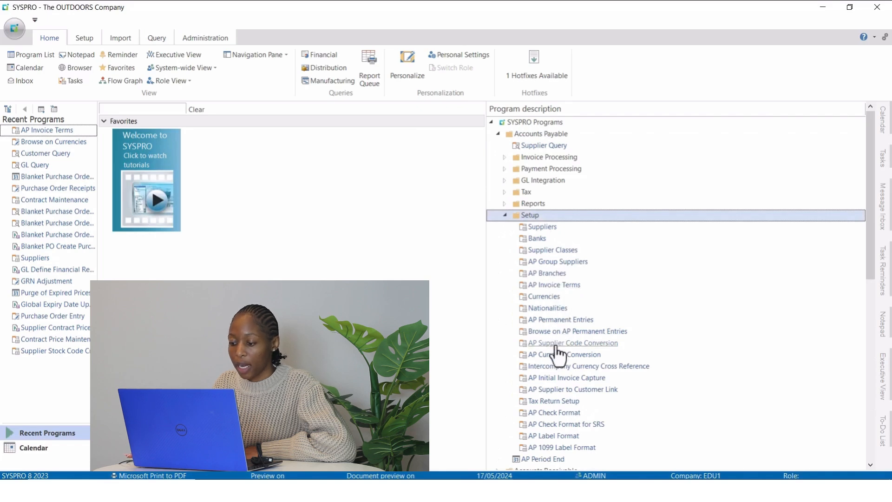
pyautogui.doubleClick(551, 285)
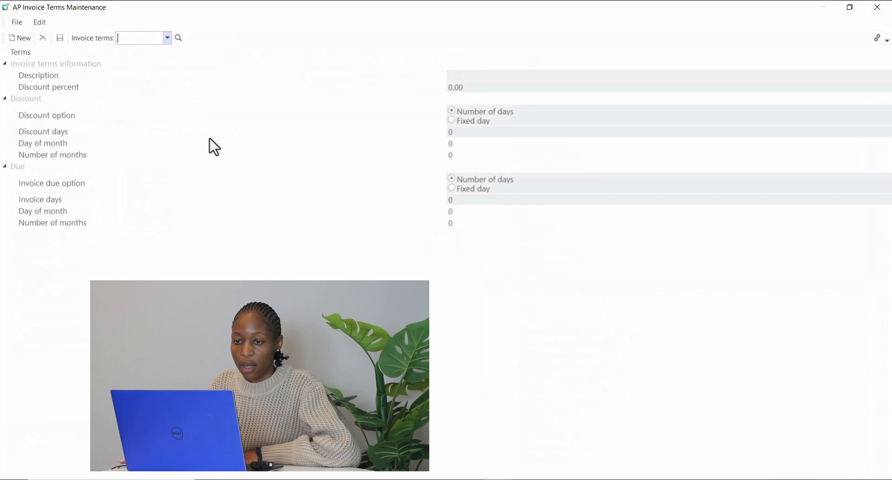
pyautogui.click(178, 40)
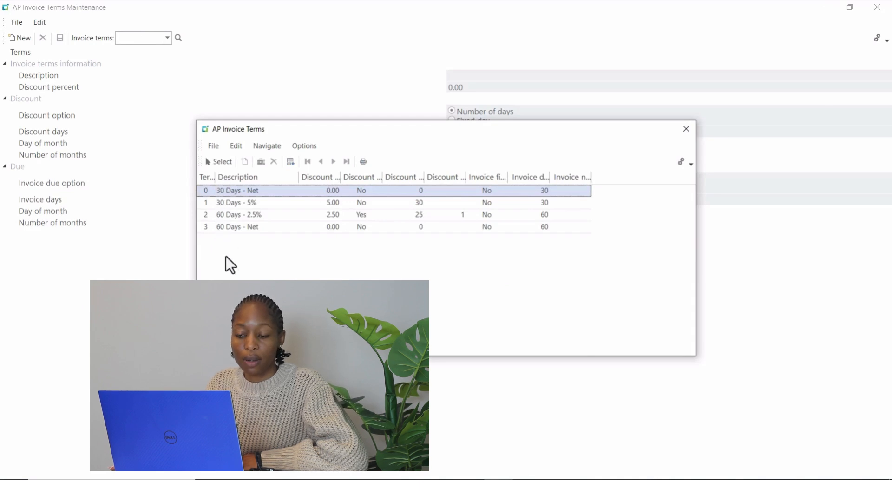
pyautogui.click(686, 129)
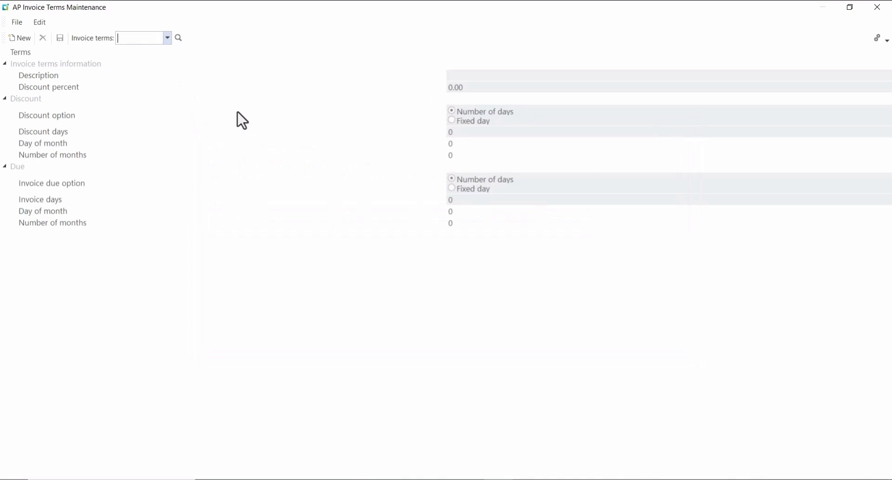
# Step: Create invoice term 4 with the description "7 Days - 10%"
pyautogui.write('4')
pyautogui.press('Tab')
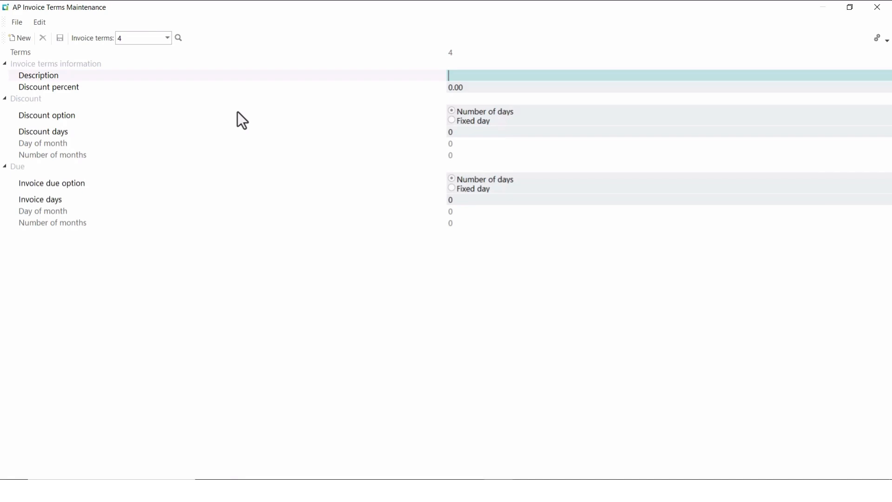
pyautogui.write('7 Days - 10%')
pyautogui.press('Tab')
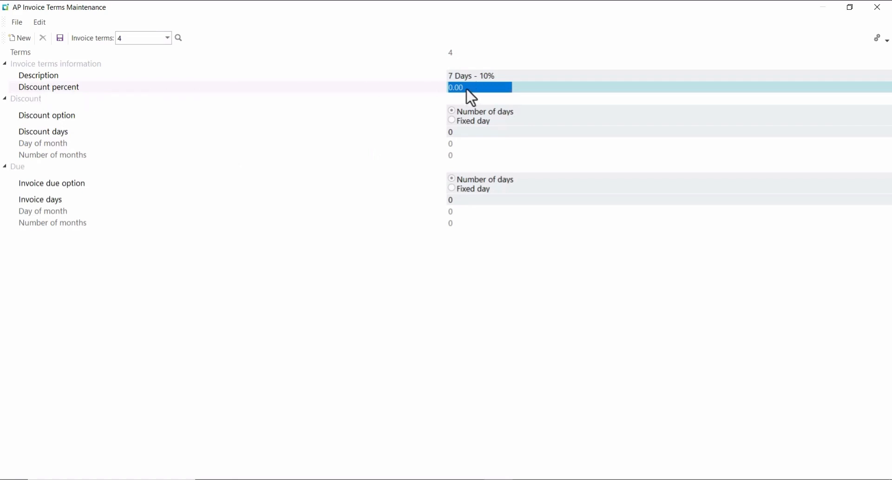
# Step: Set invoice term 4's discount to 10 percent with 7 discount days, and save and close the invoice terms
pyautogui.write('10')
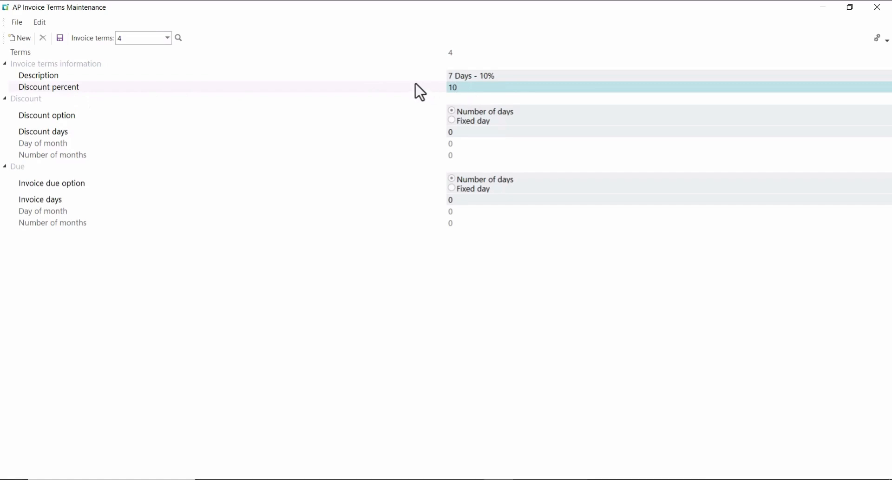
pyautogui.press('Tab')
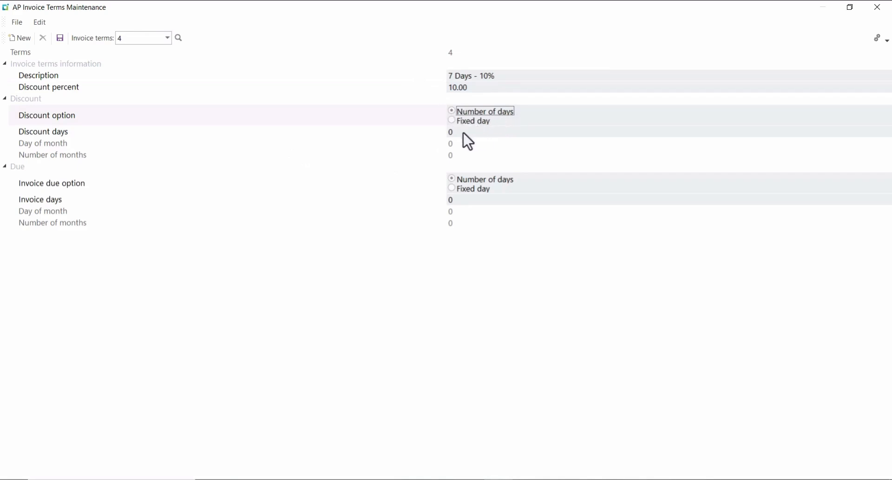
pyautogui.press('Tab')
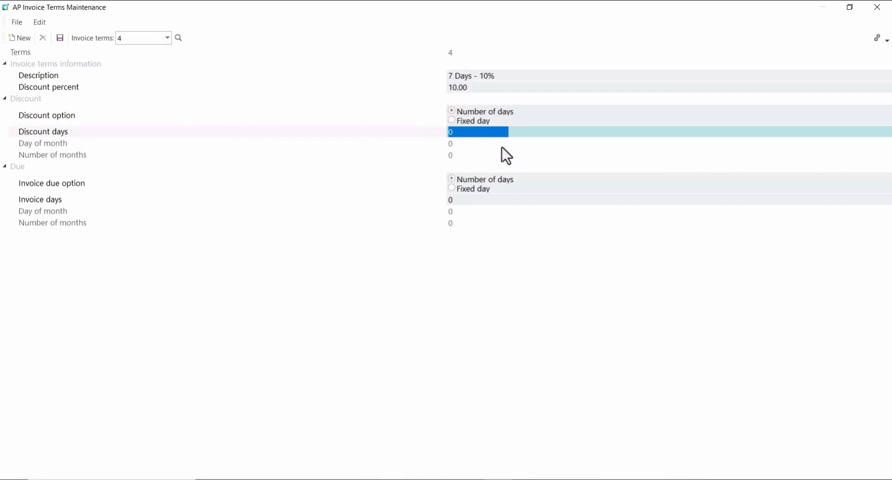
pyautogui.write('7')
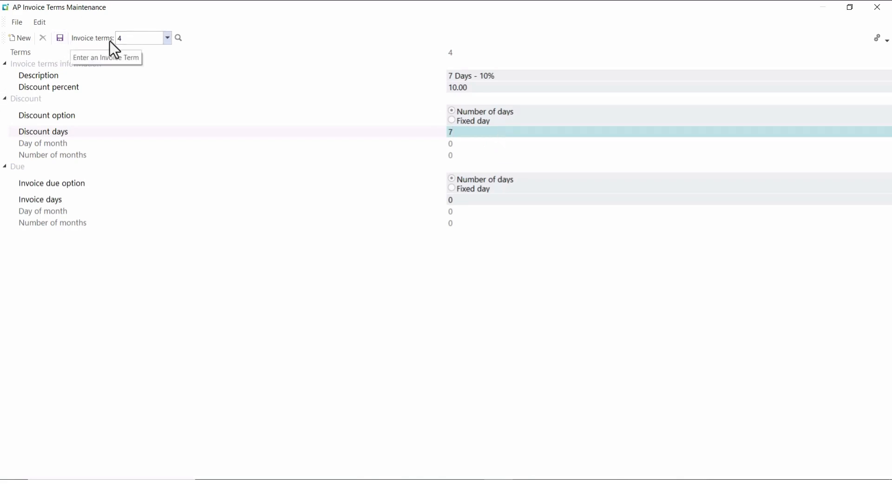
pyautogui.click(60, 39)
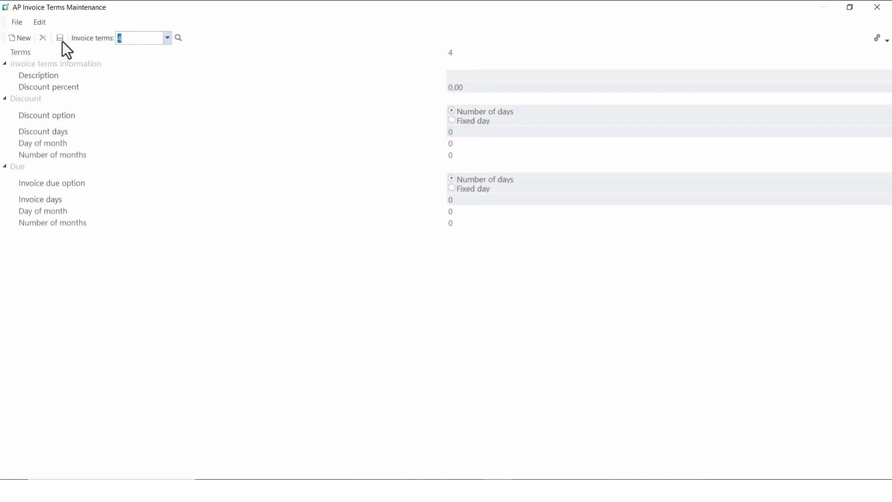
pyautogui.click(873, 12)
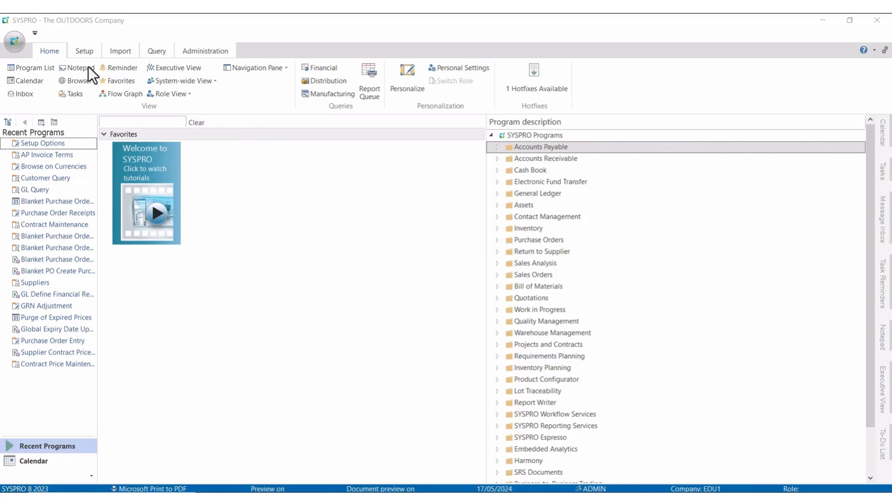
# Step: Open the system's Setup Options, dismiss the logon errors, and display the Company Tax Options
pyautogui.click(84, 51)
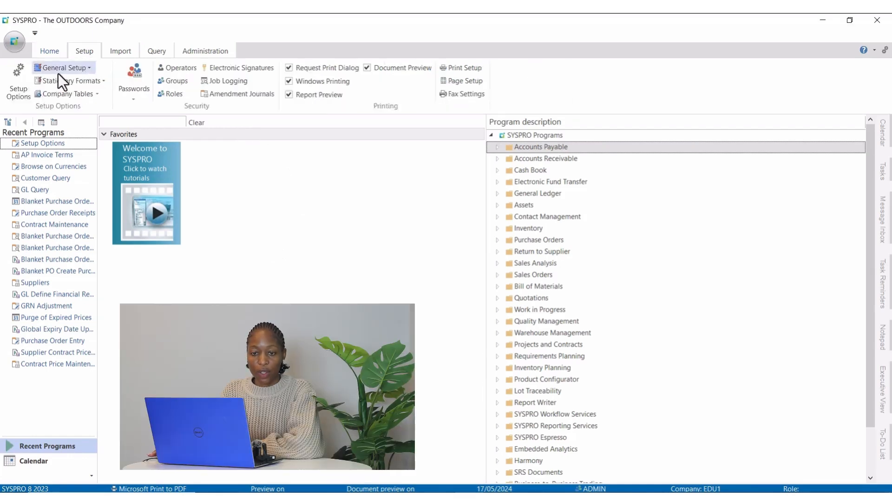
pyautogui.click(21, 99)
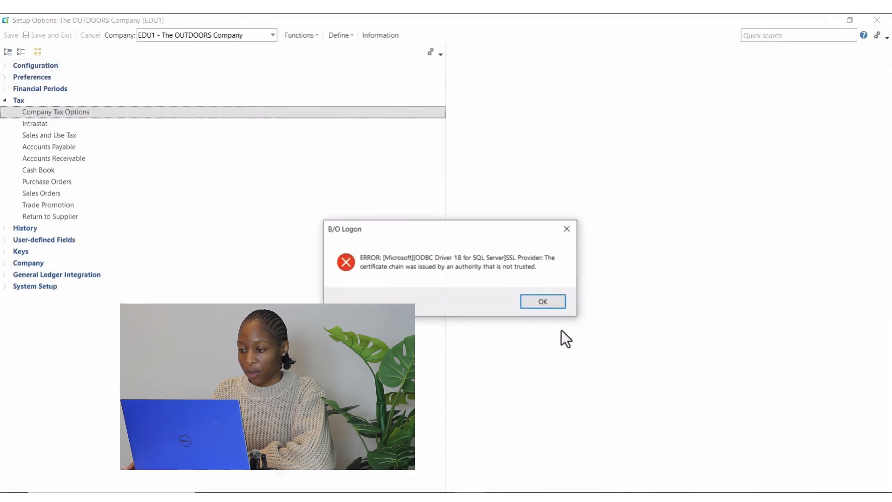
pyautogui.click(556, 300)
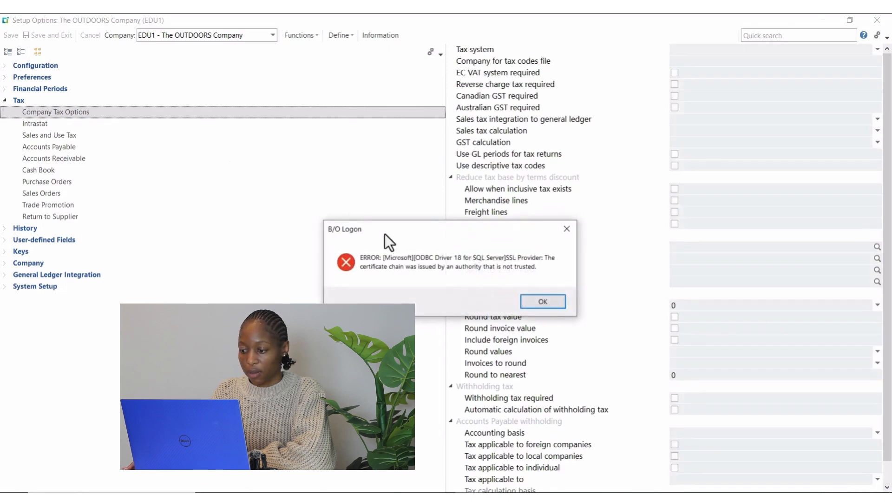
pyautogui.click(559, 304)
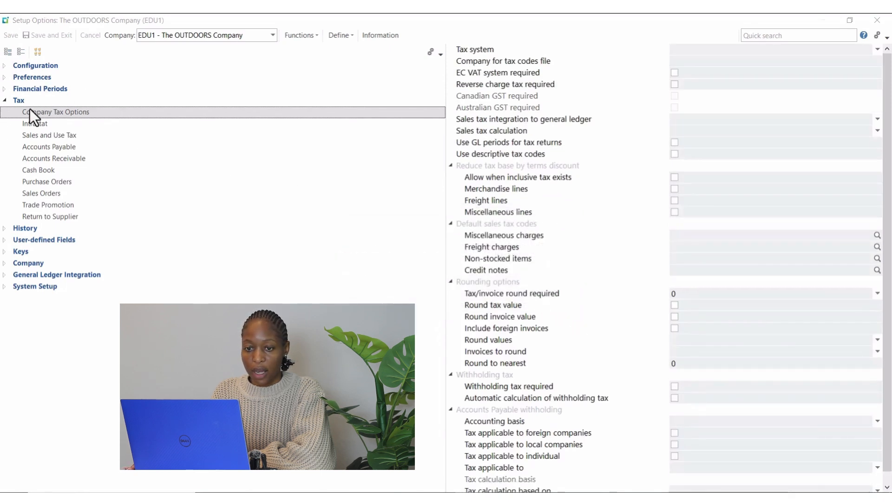
pyautogui.click(4, 101)
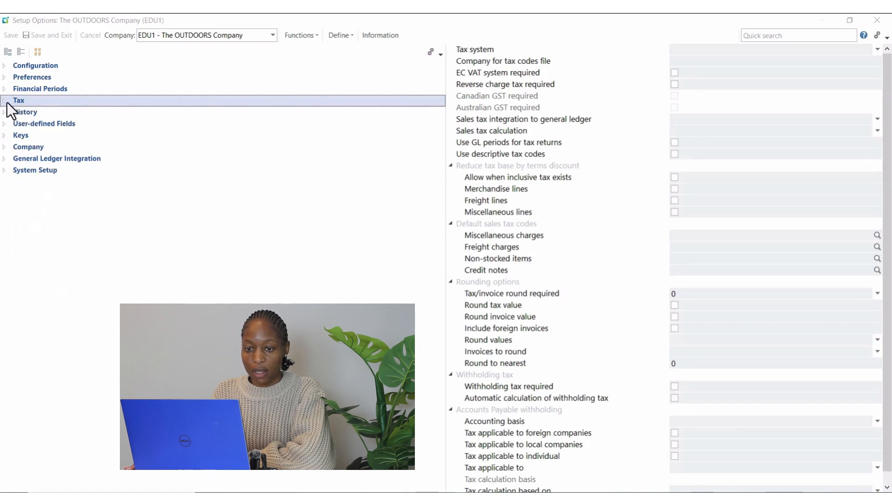
pyautogui.click(7, 102)
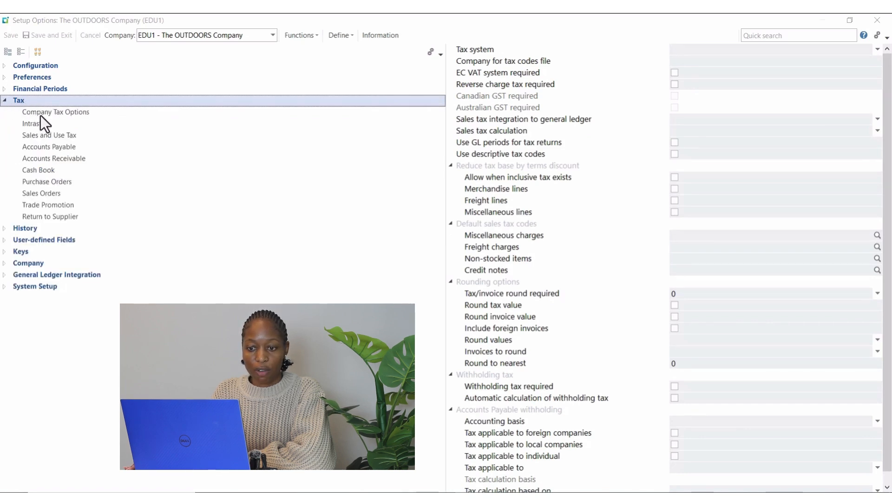
pyautogui.click(87, 115)
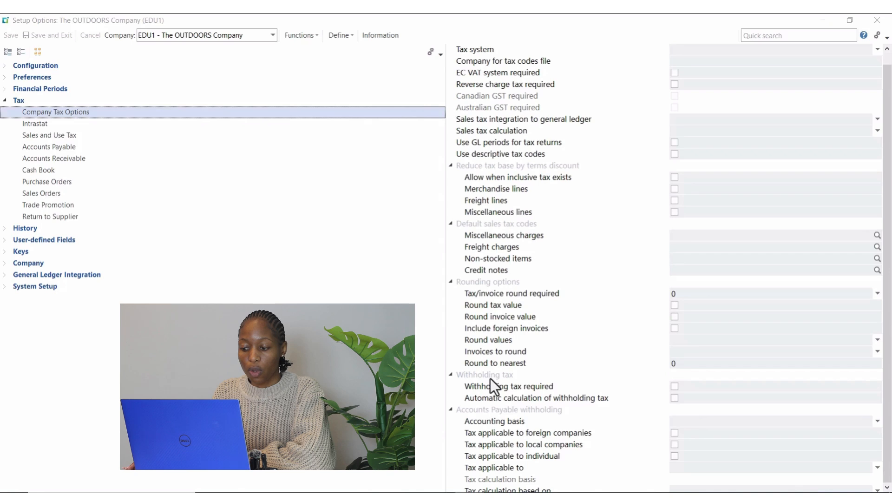
# Step: Enable Withholding tax required in the Company Tax Options and accept the imbalance warning
pyautogui.scroll(-1, 490, 379)
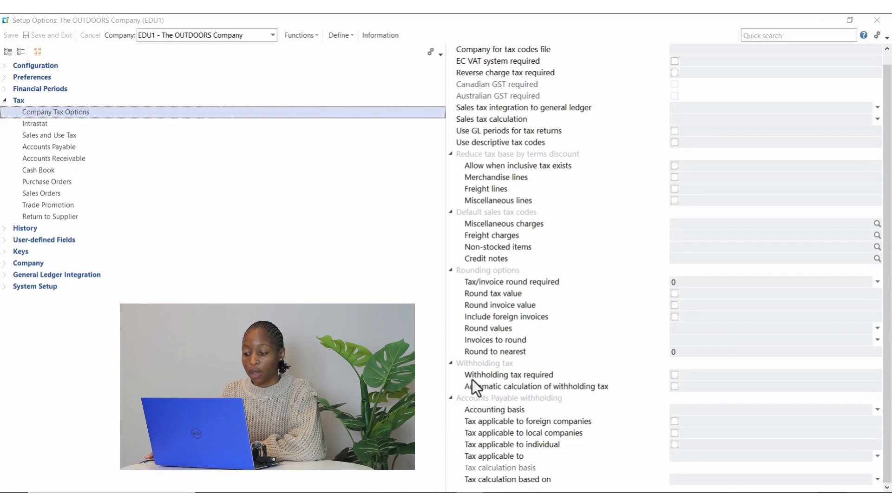
pyautogui.click(674, 376)
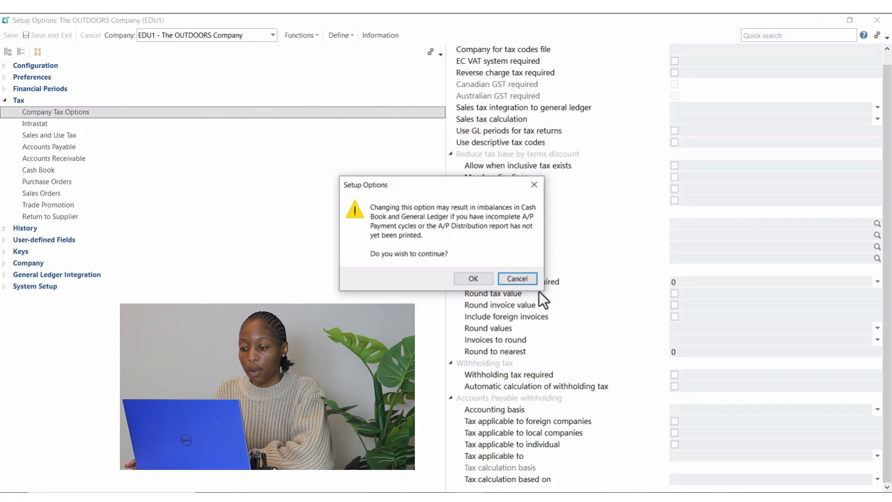
pyautogui.click(472, 279)
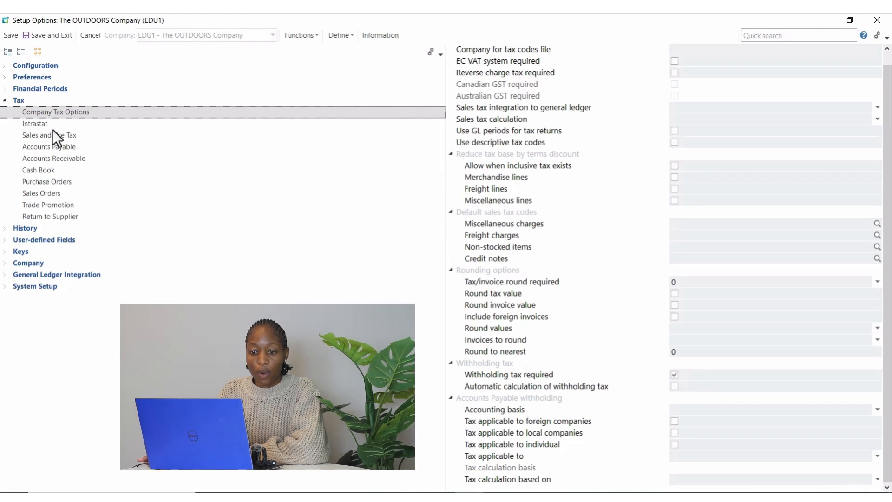
# Step: Enable Request tax amount for settlement discounts in the Accounts Payable tax options, dismissing the logon error
pyautogui.click(46, 149)
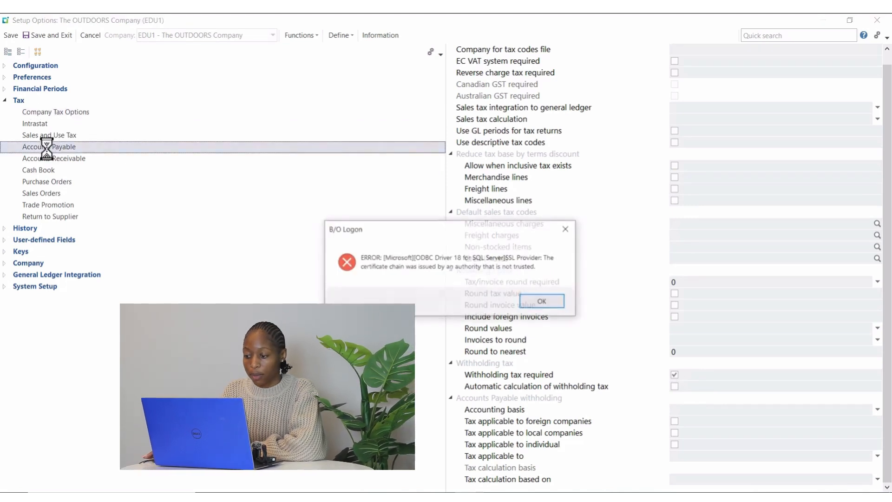
pyautogui.click(542, 302)
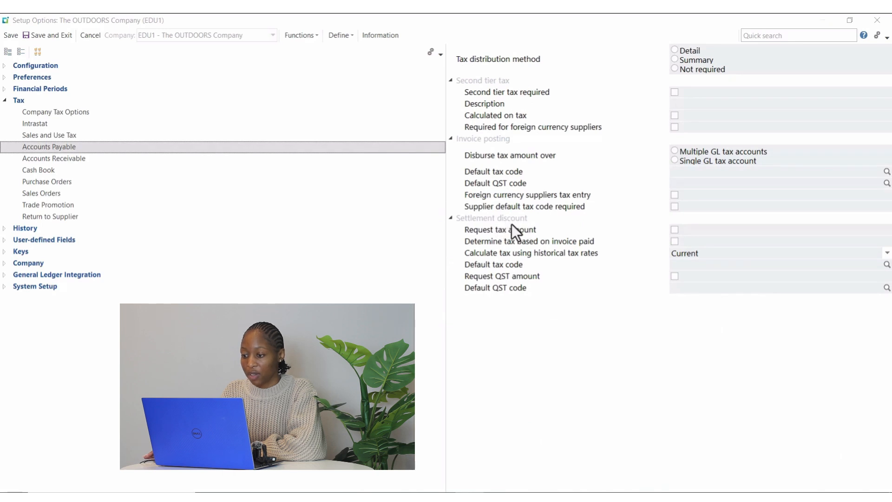
pyautogui.moveTo(478, 231)
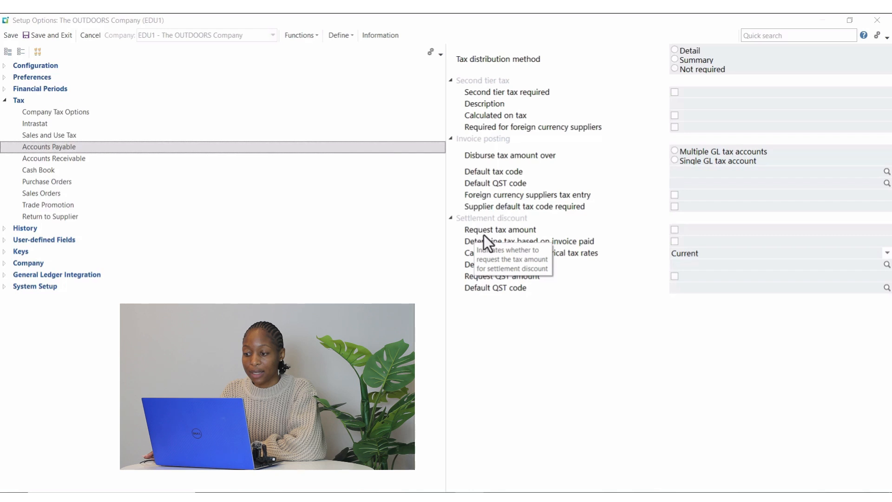
pyautogui.click(673, 233)
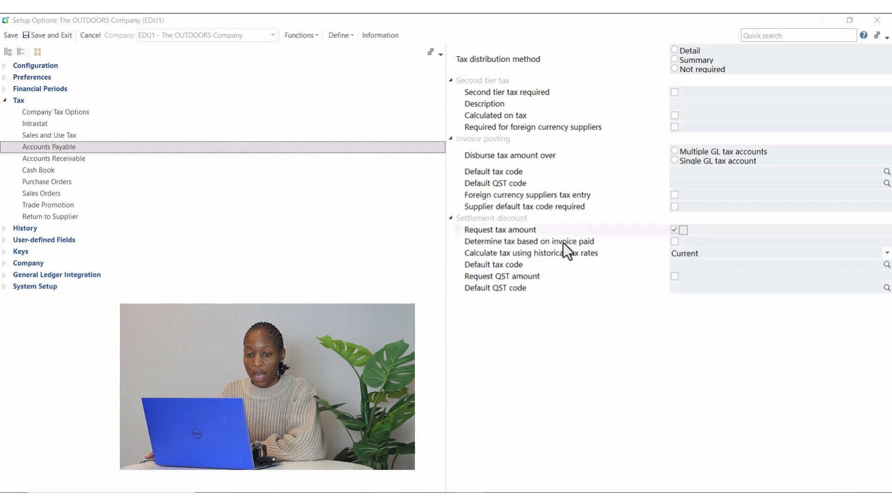
# Step: Enable Request tax portion for invoice under payments and adjustments in the Accounts Receivable tax options
pyautogui.click(67, 159)
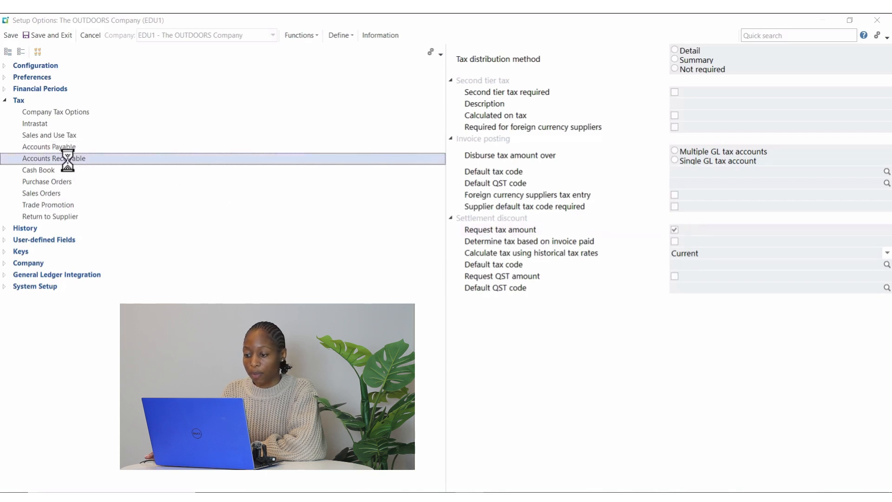
pyautogui.click(530, 304)
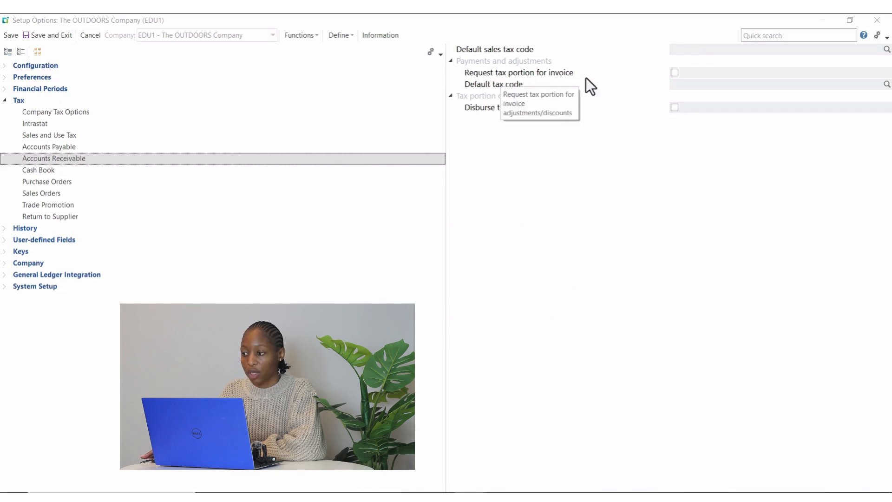
pyautogui.click(674, 74)
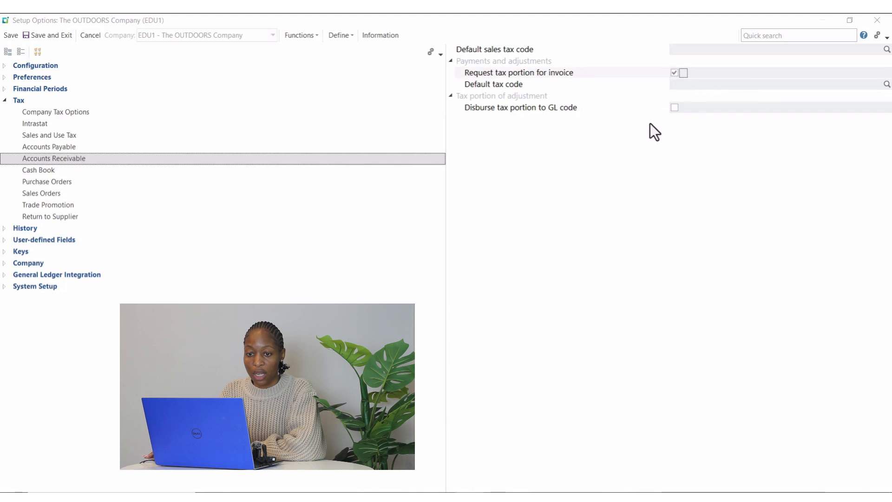